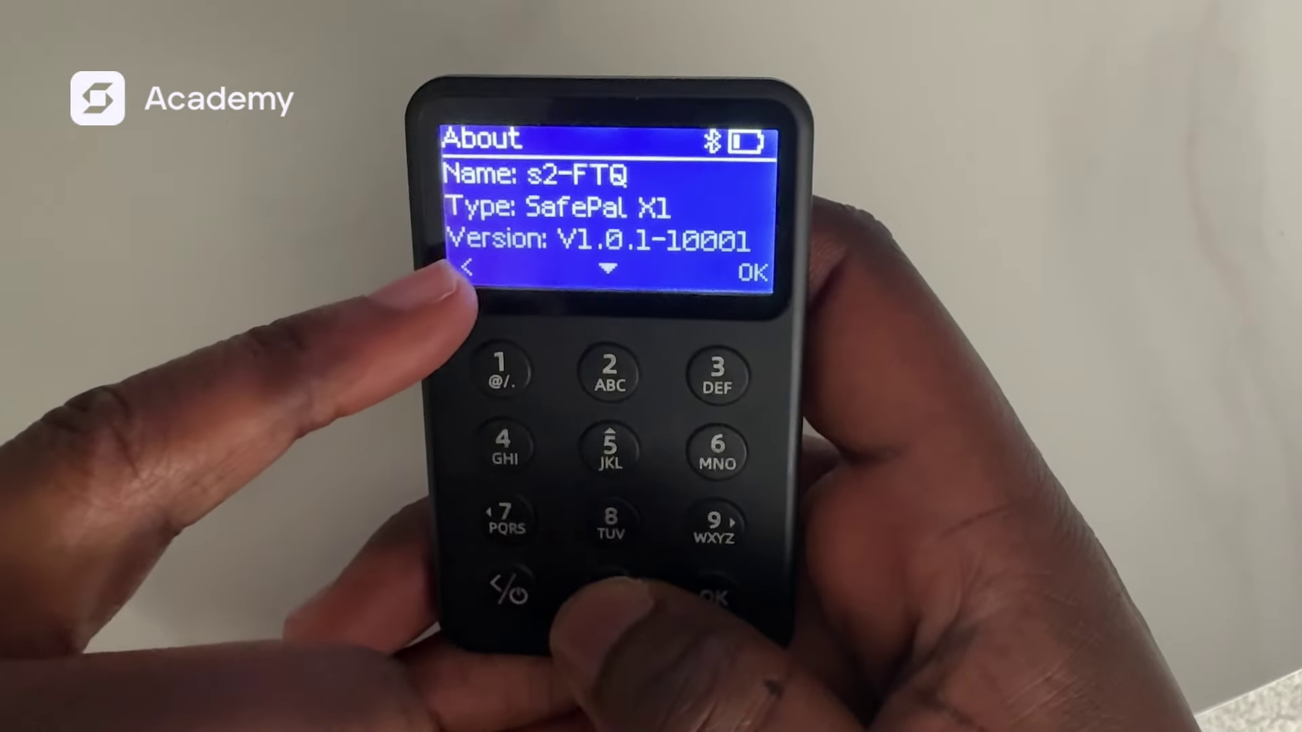
Step: Scroll the X1's About page, which shows firmware V1.0.1, down to the serial number line
key("Down")
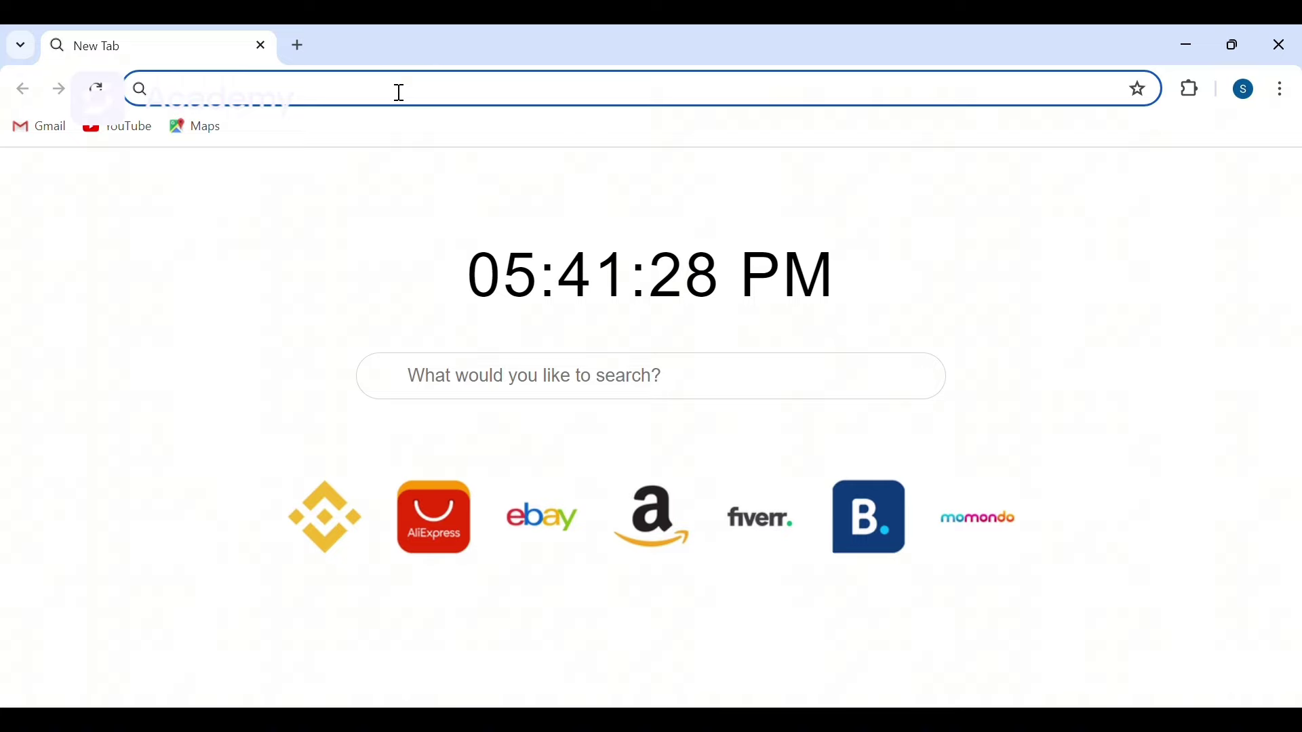
Step: Go to the safepal.com website in Chrome
type("sad")
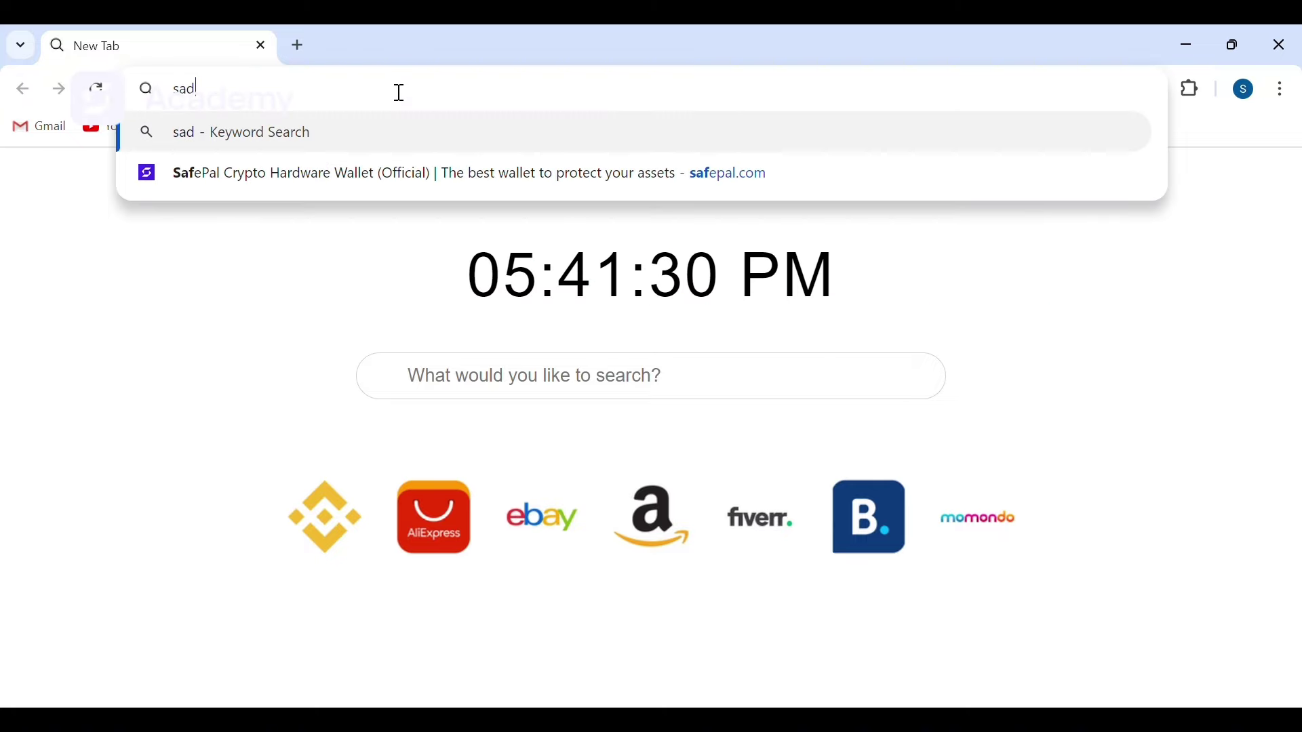
key("BackSpace")
type("fepal")
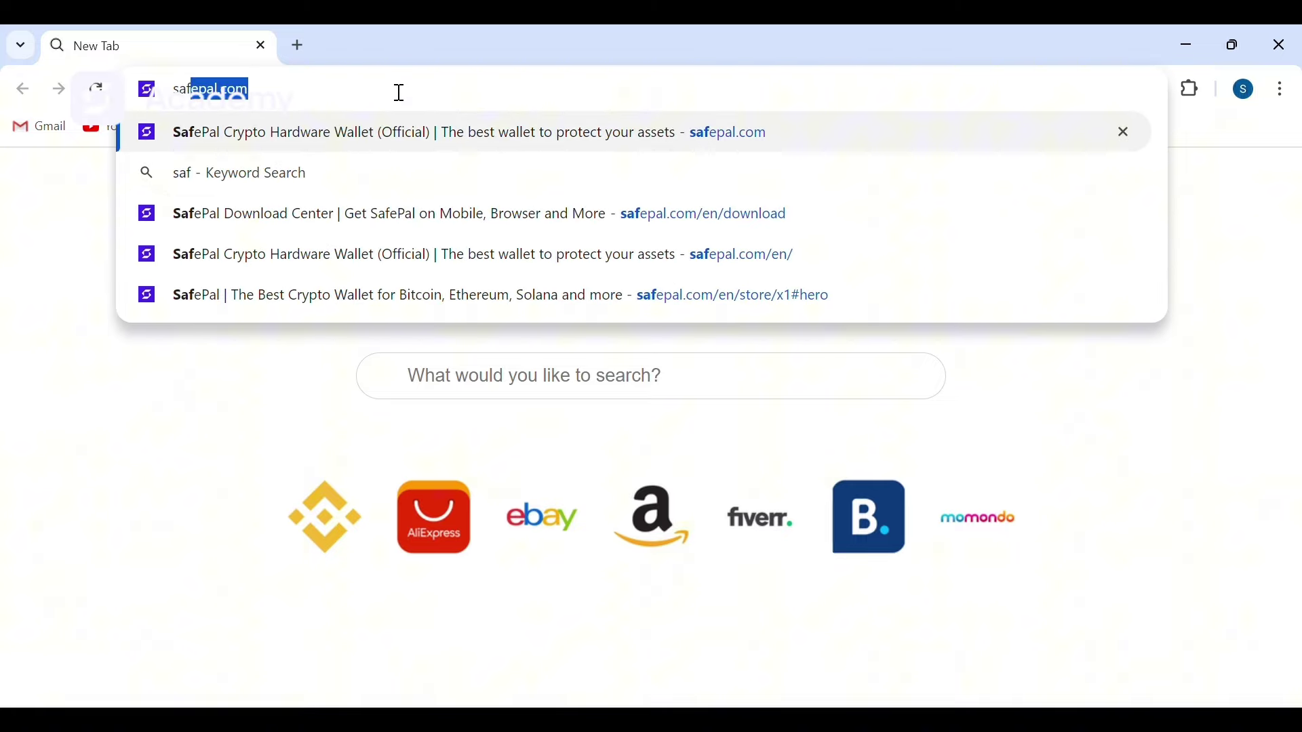
type(".")
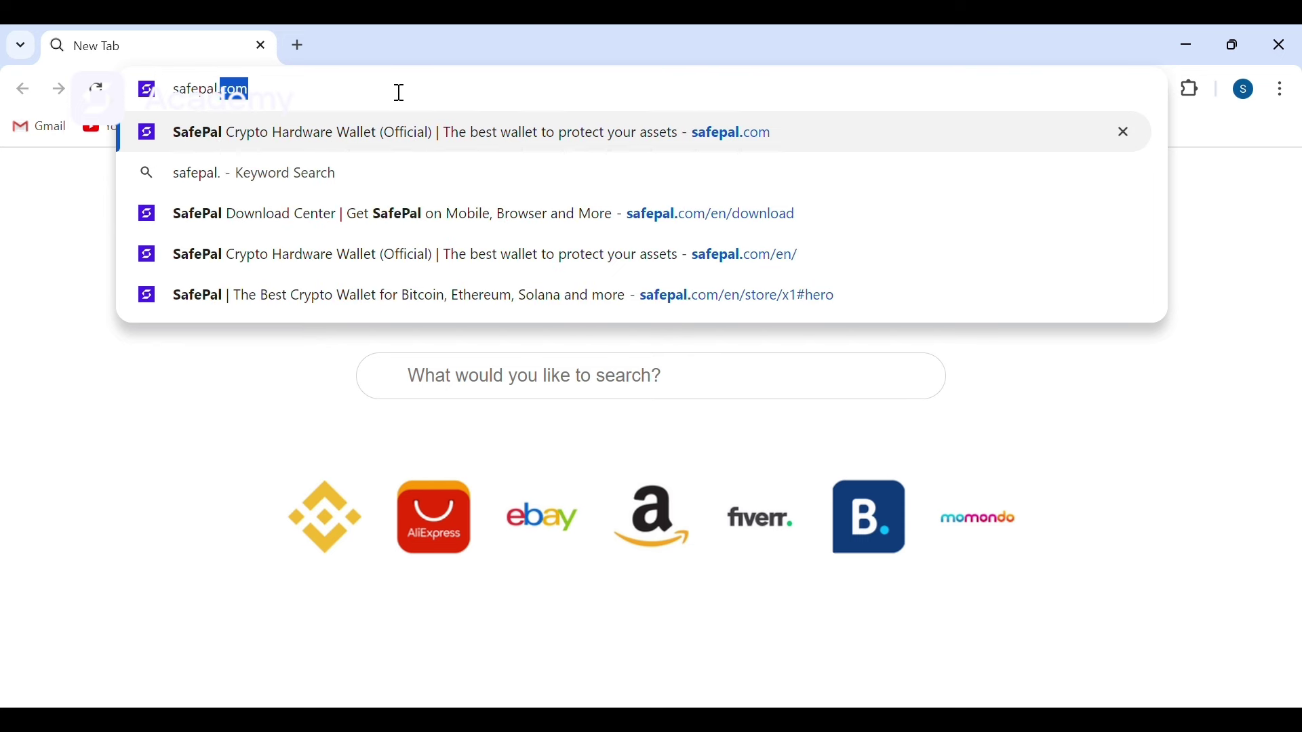
type(".com")
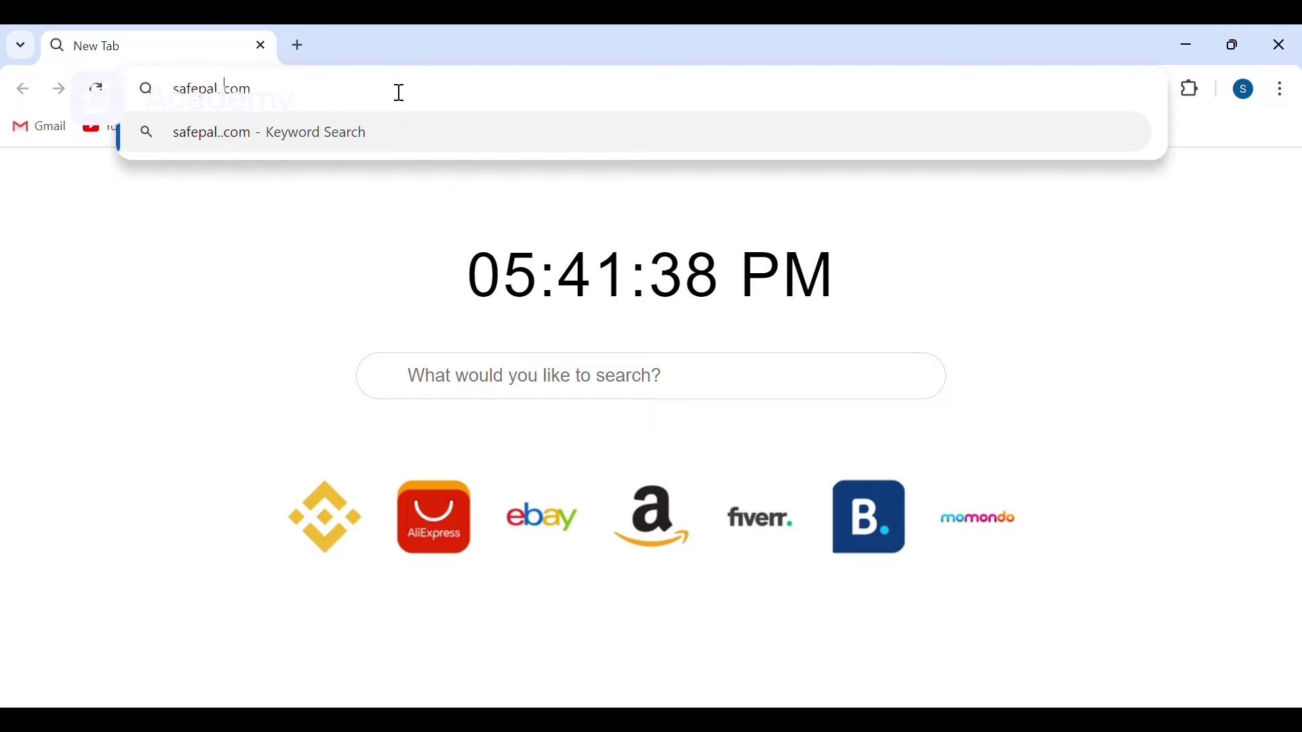
key("Return")
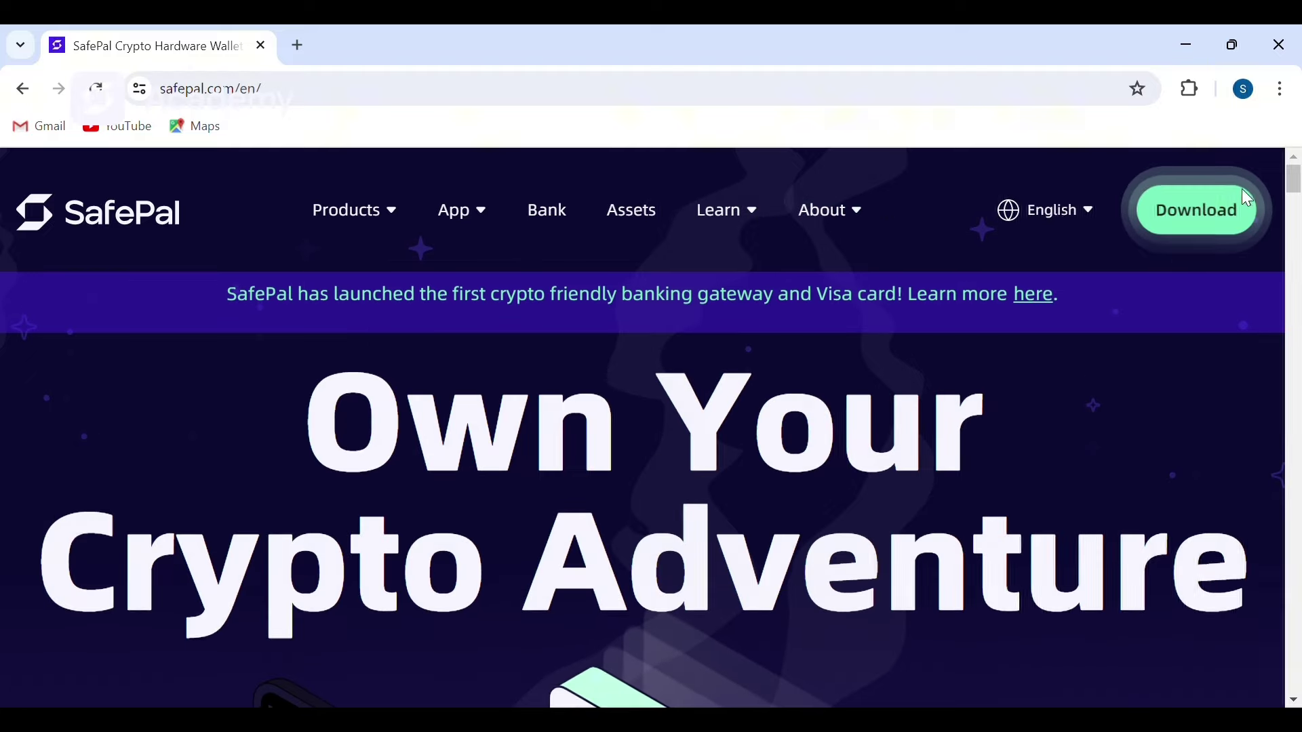
Step: Open the Download Center and show the hardware wallet Firmware upgrade section
left_click(1206, 215)
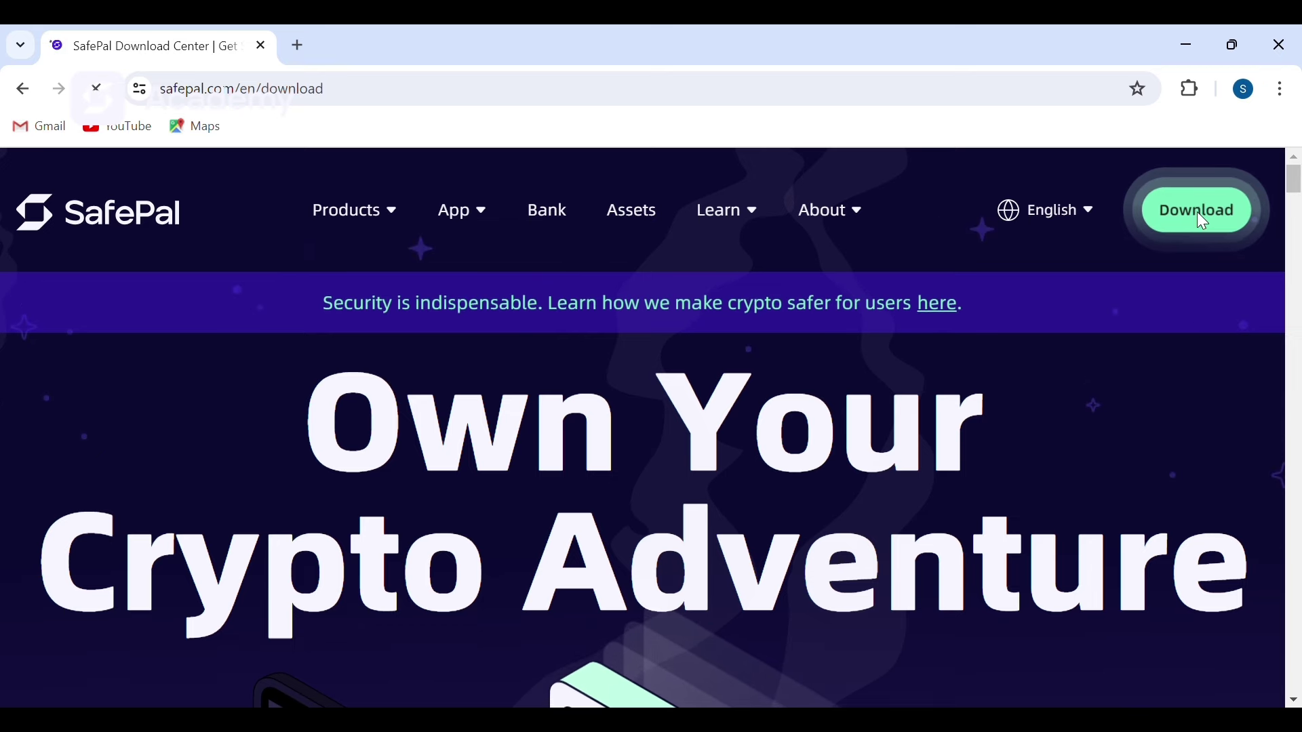
scroll(746, 322, "down", 1)
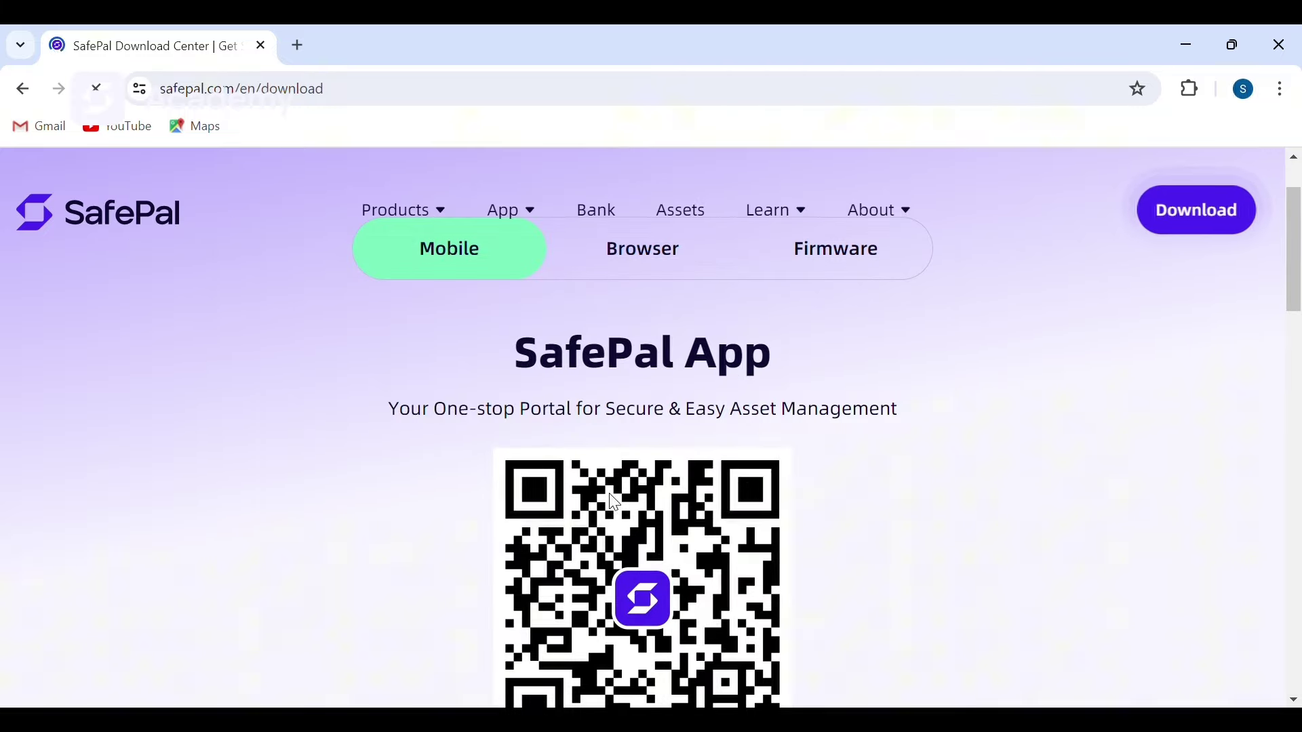
scroll(575, 503, "down", 1)
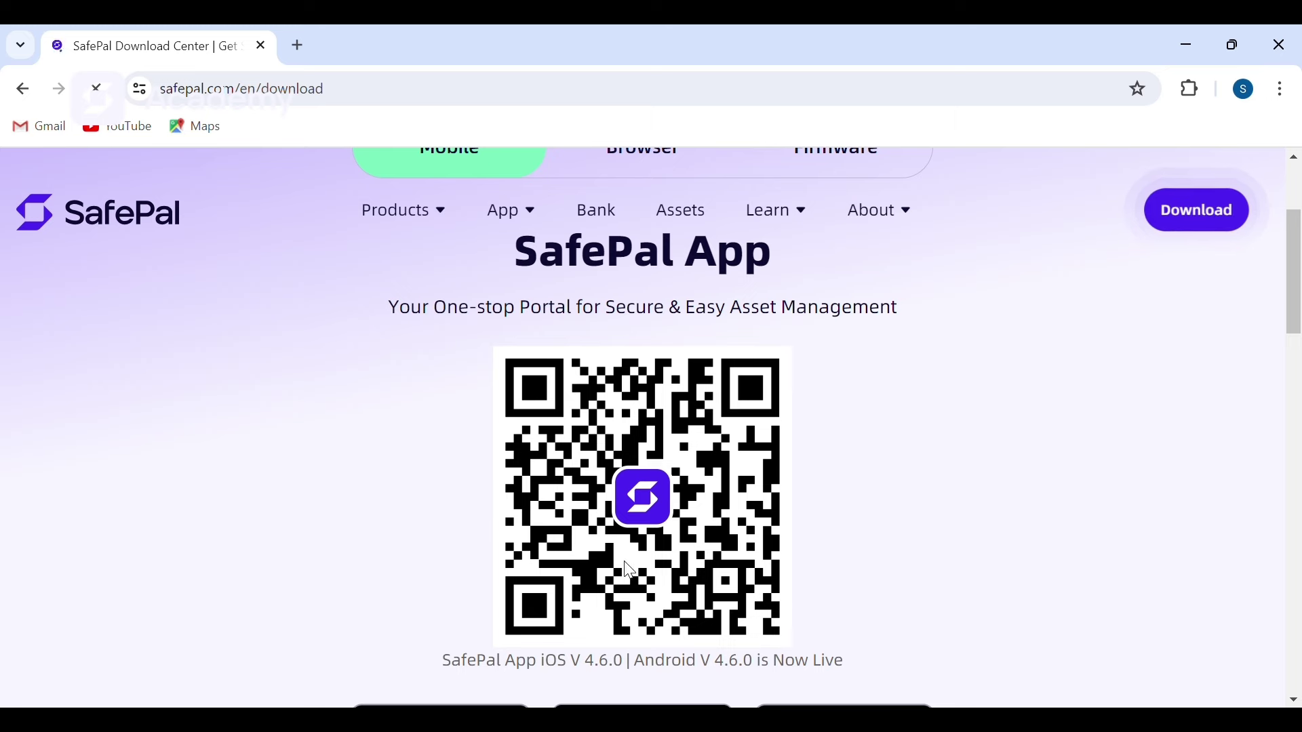
scroll(646, 471, "up", 2)
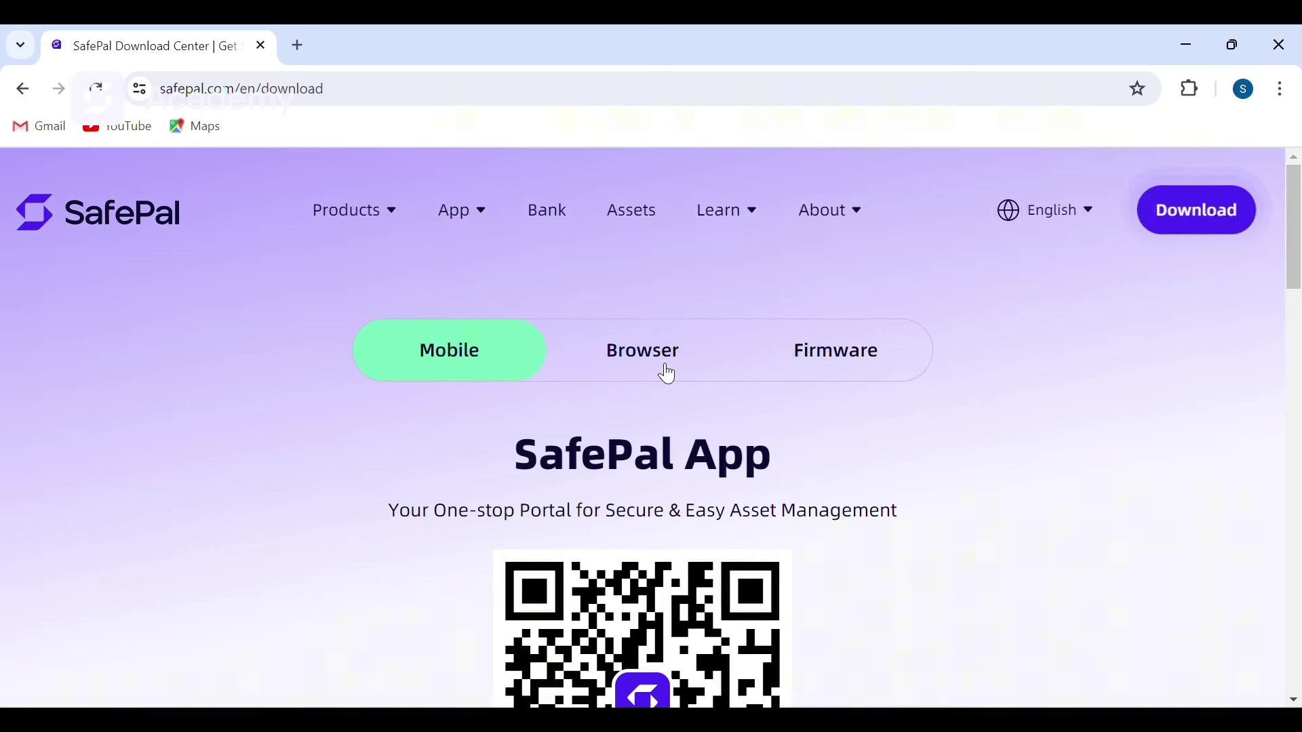
left_click(668, 371)
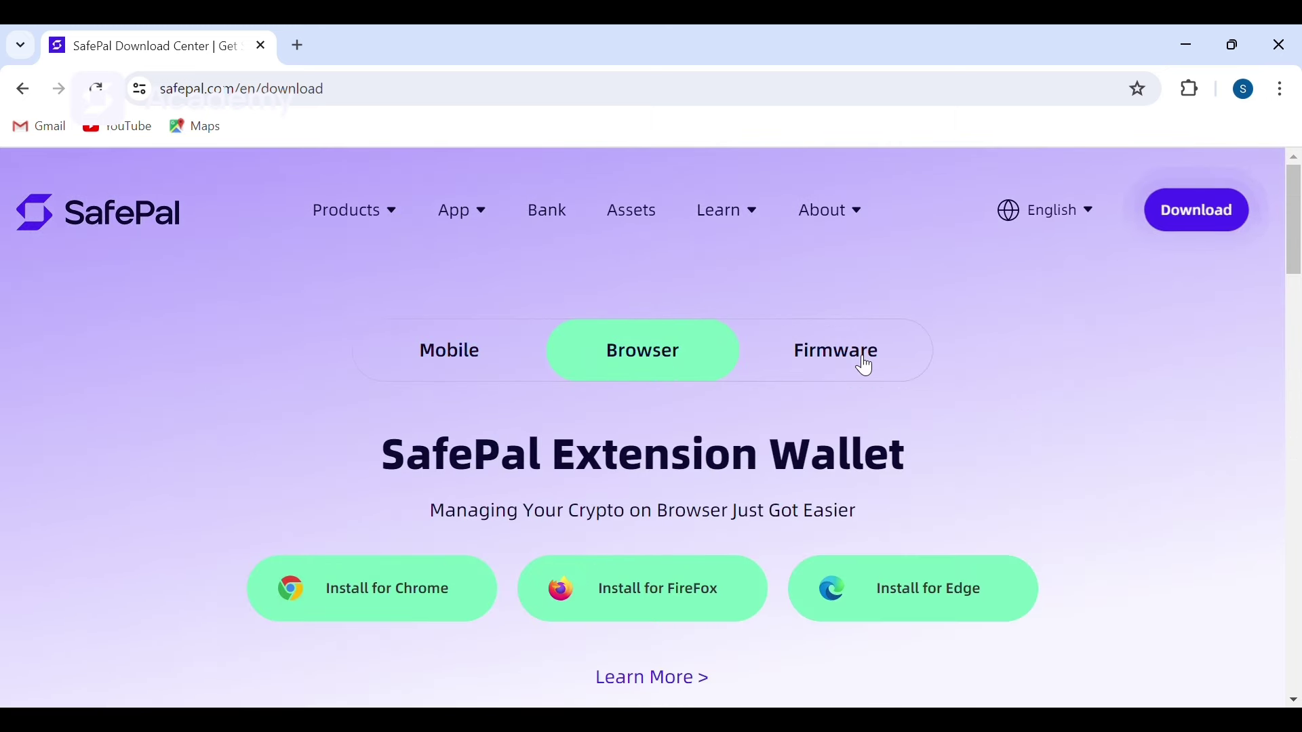
left_click(865, 368)
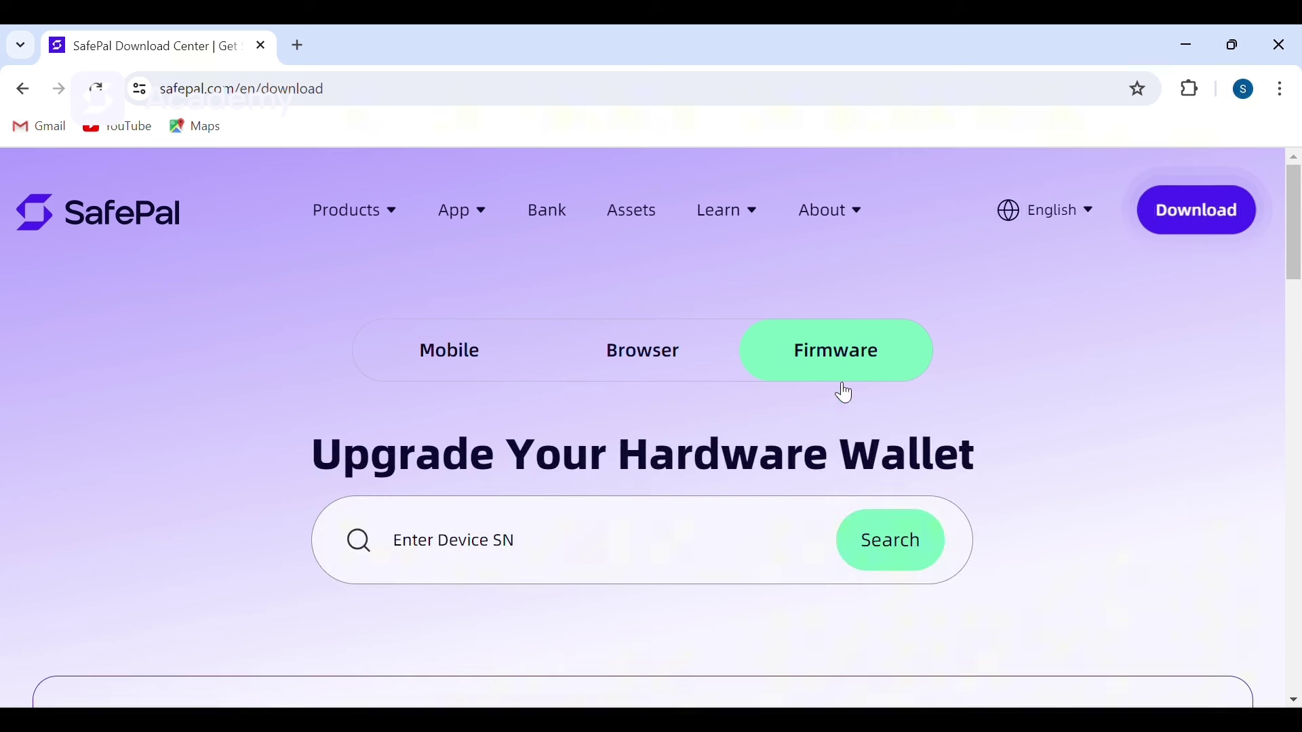
Step: Type the wallet's serial number from its About page into the Enter Device SN field
left_click(539, 547)
type("X1B4814336783")
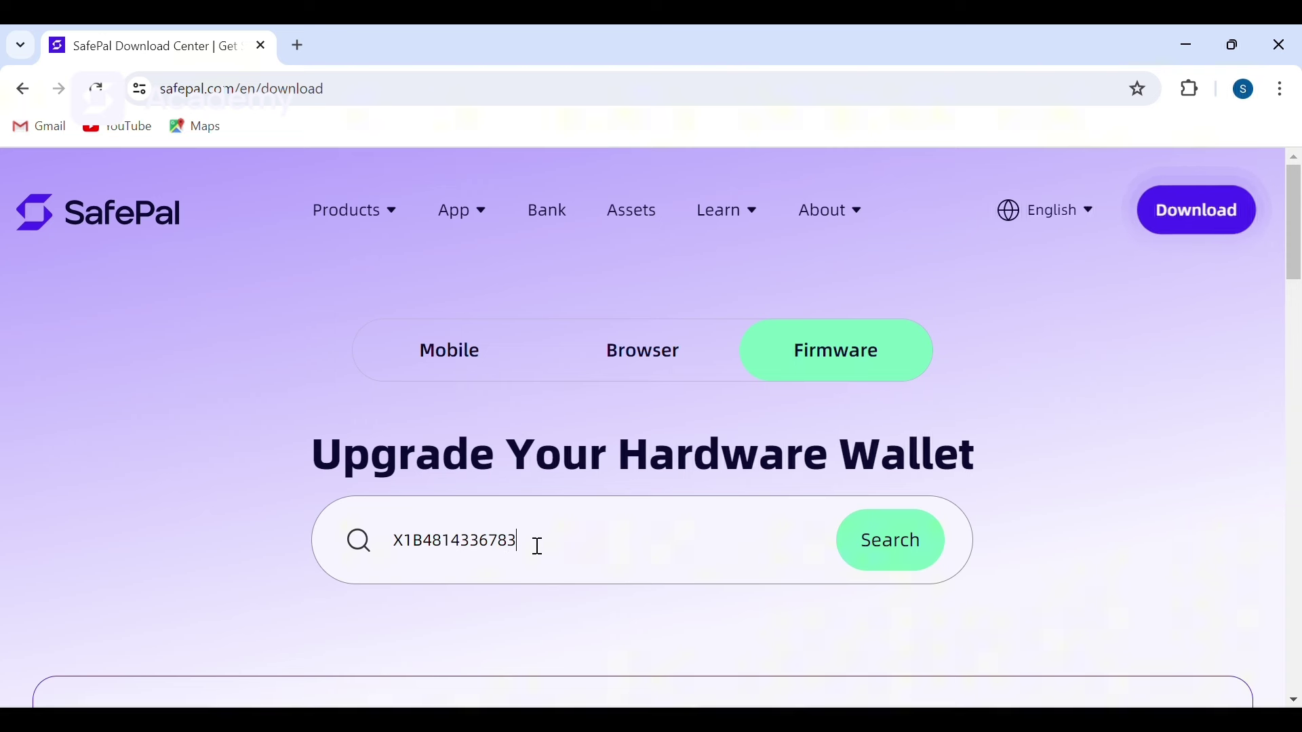
Step: Finish the serial number, search for matching firmware, and review its SHA256 hash and X1 release notes
type("56")
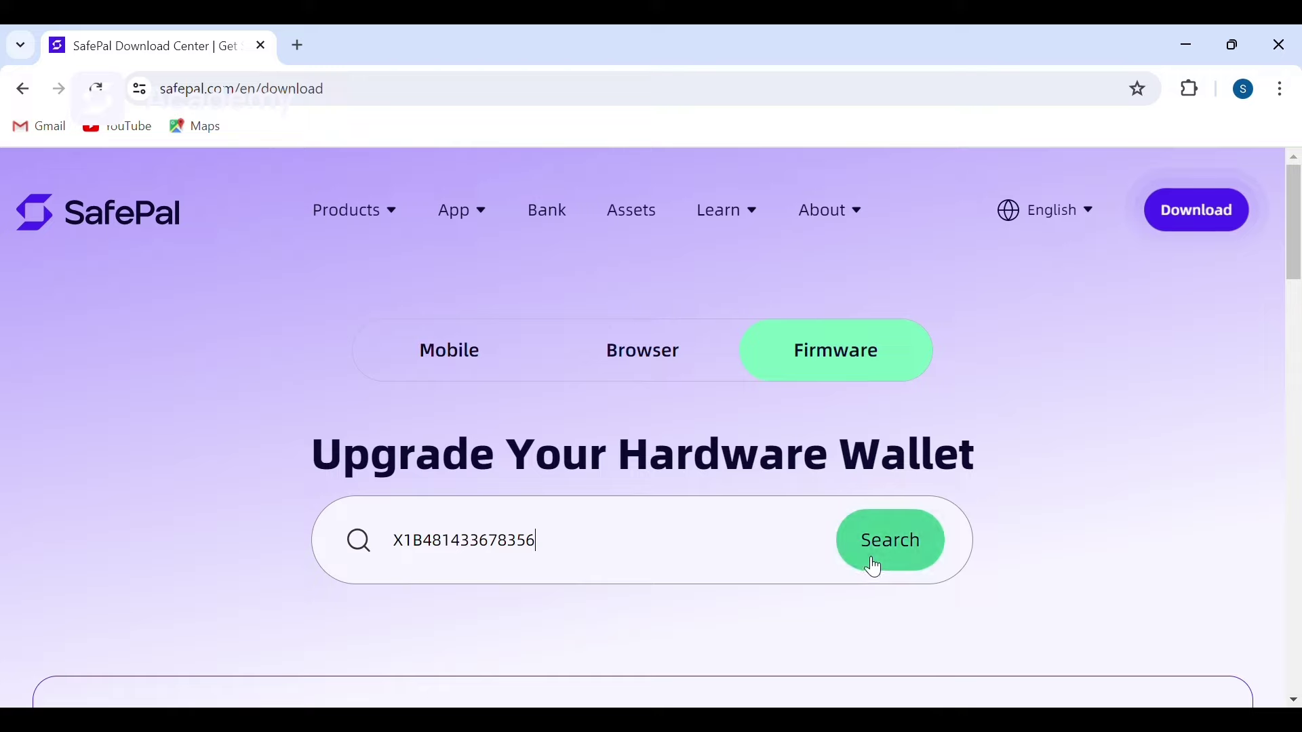
left_click(875, 564)
scroll(676, 426, "down", 2)
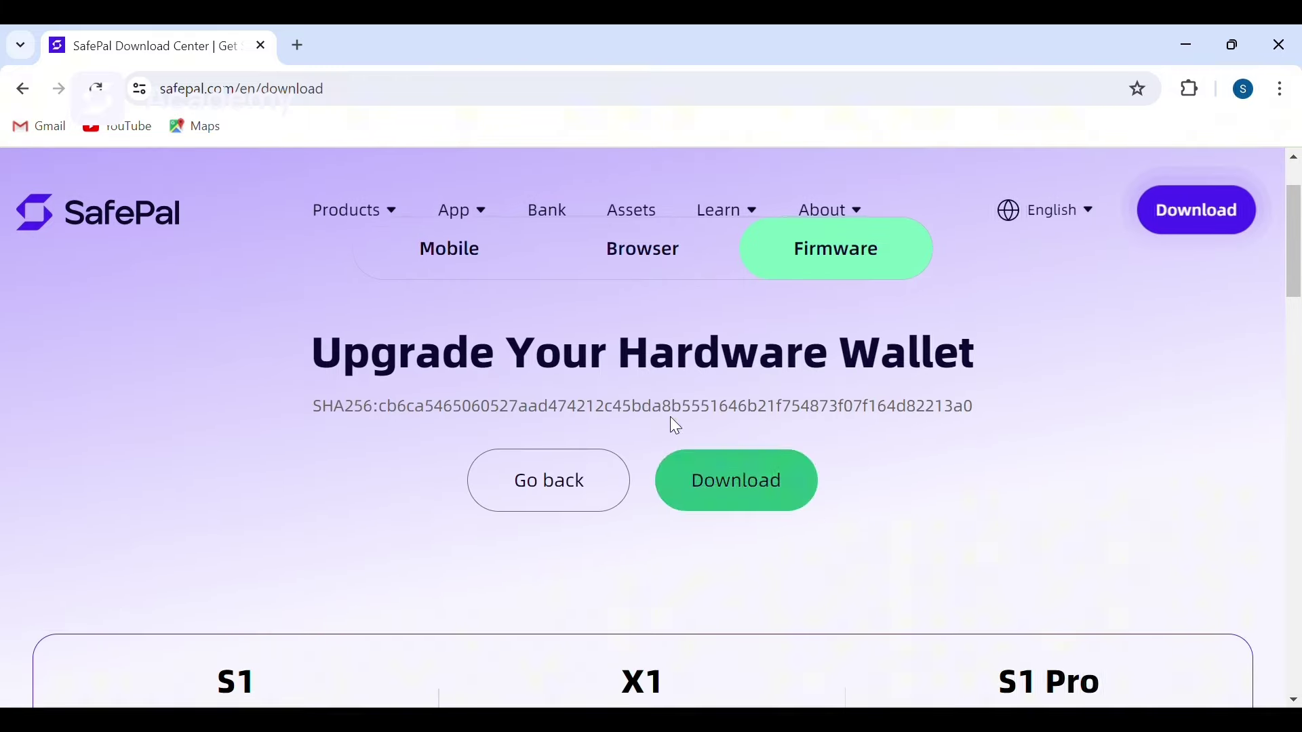
scroll(677, 426, "down", 2)
scroll(617, 474, "down", 6)
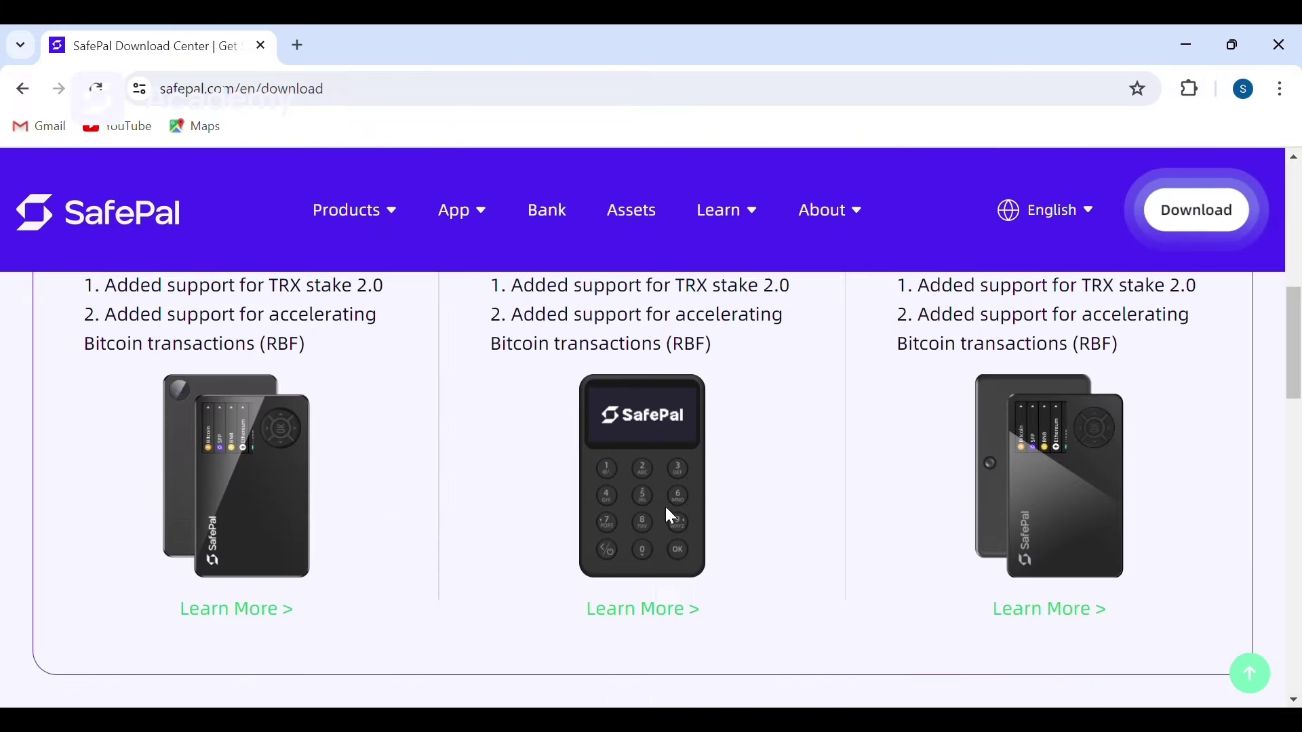
scroll(663, 302, "up", 2)
scroll(678, 502, "down", 4)
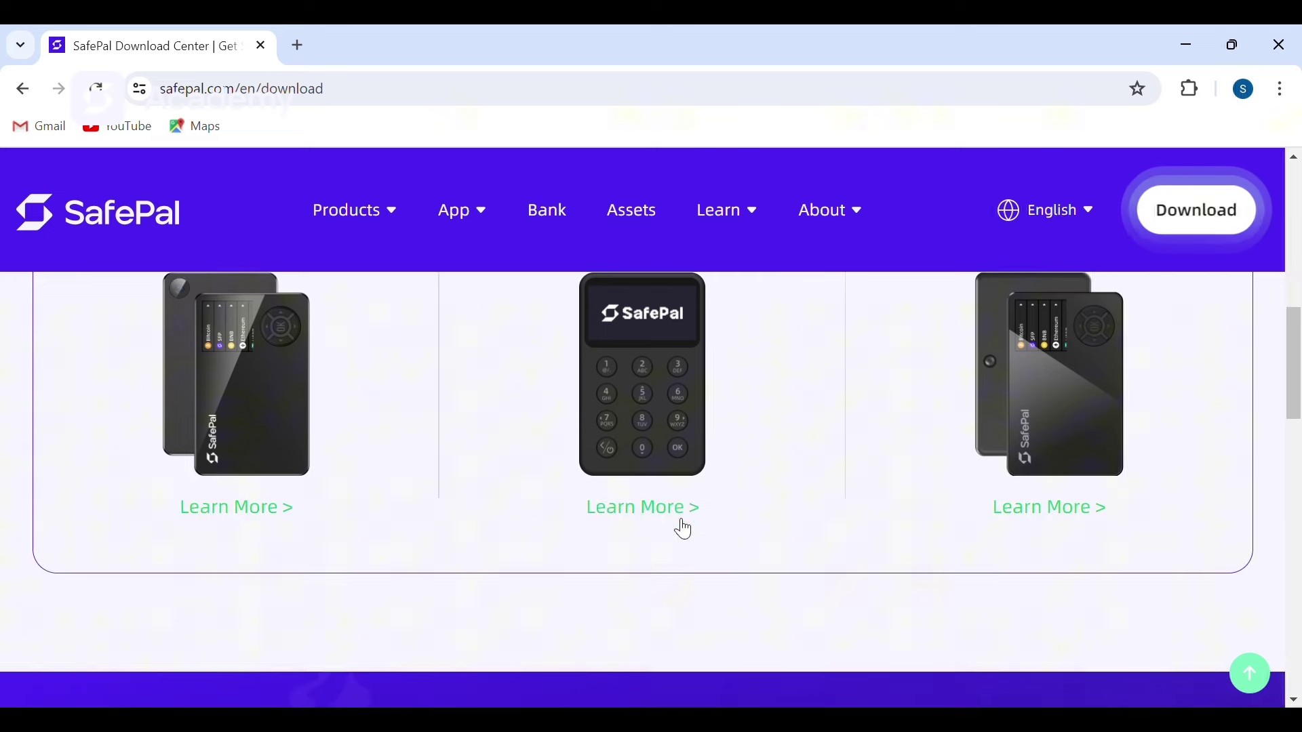
scroll(671, 346, "up", 10)
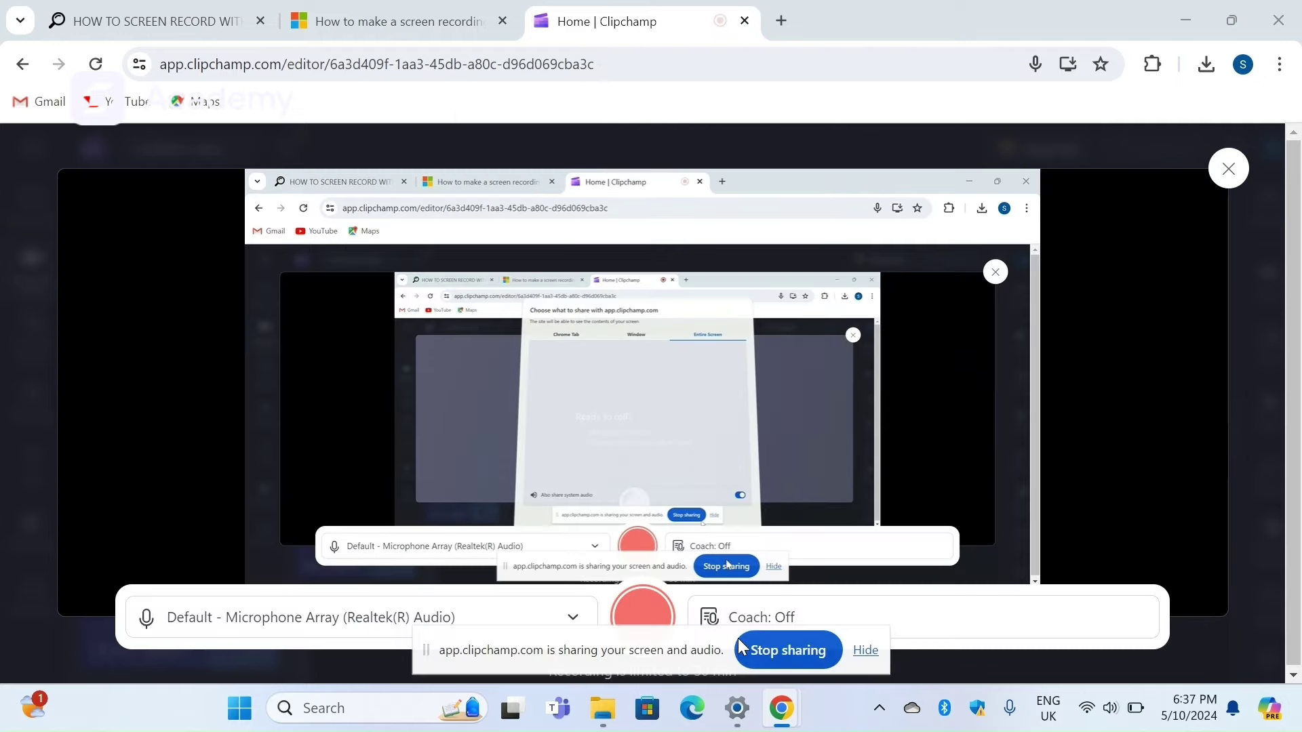
Step: Copy upgrade.bin from the Downloads folder in File Explorer
key("super+d")
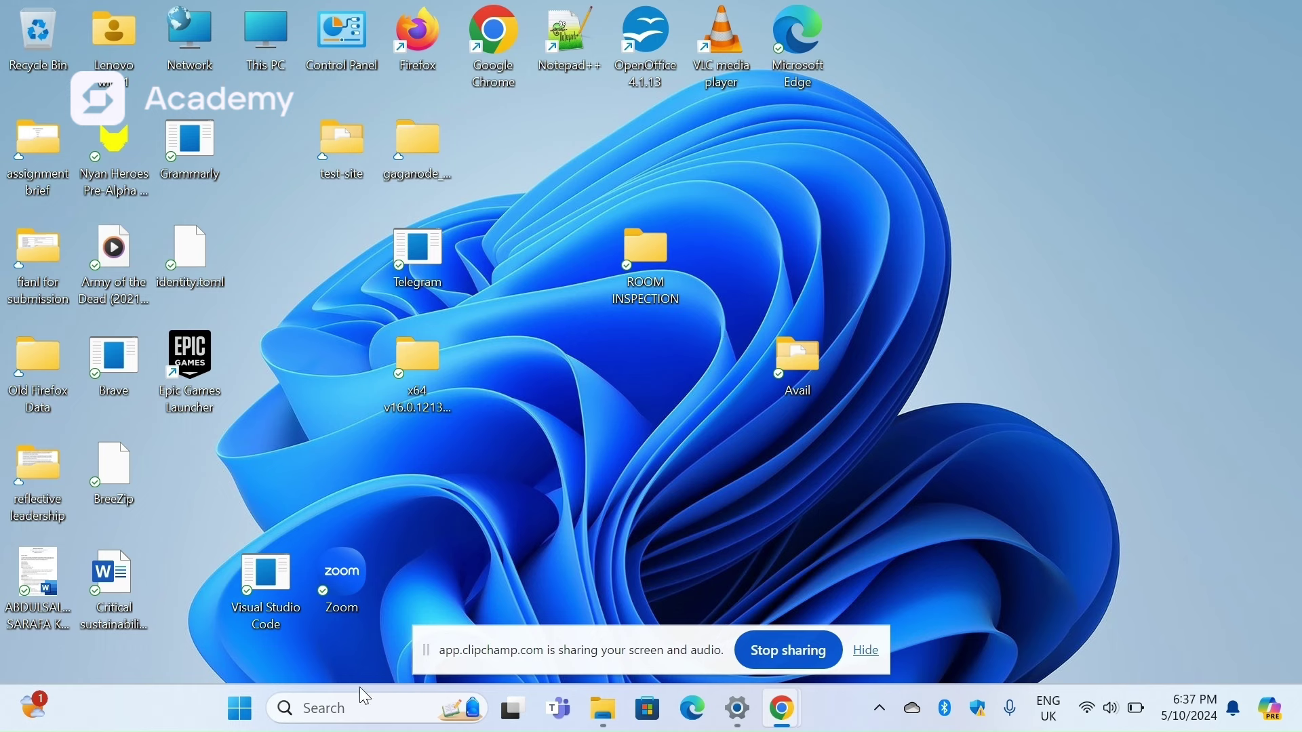
left_click(604, 708)
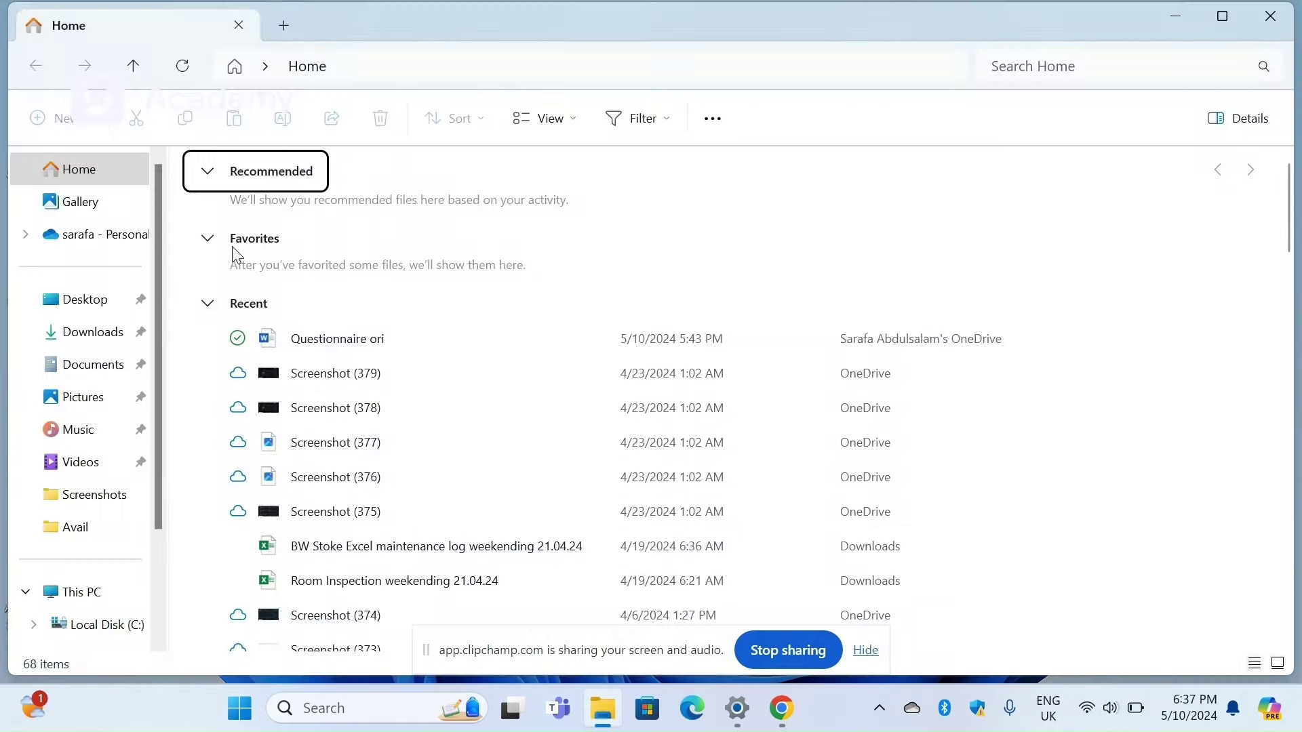
scroll(93, 390, "down", 3)
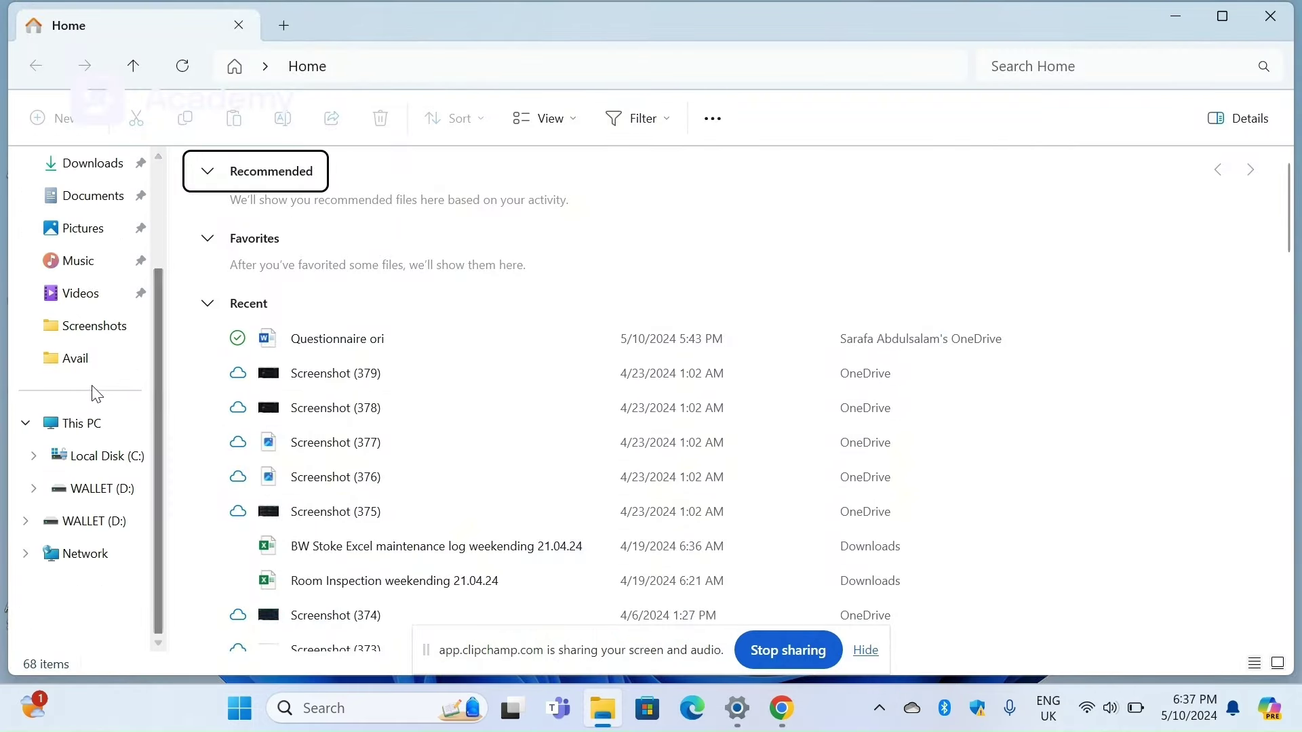
scroll(86, 273, "up", 3)
left_click(85, 331)
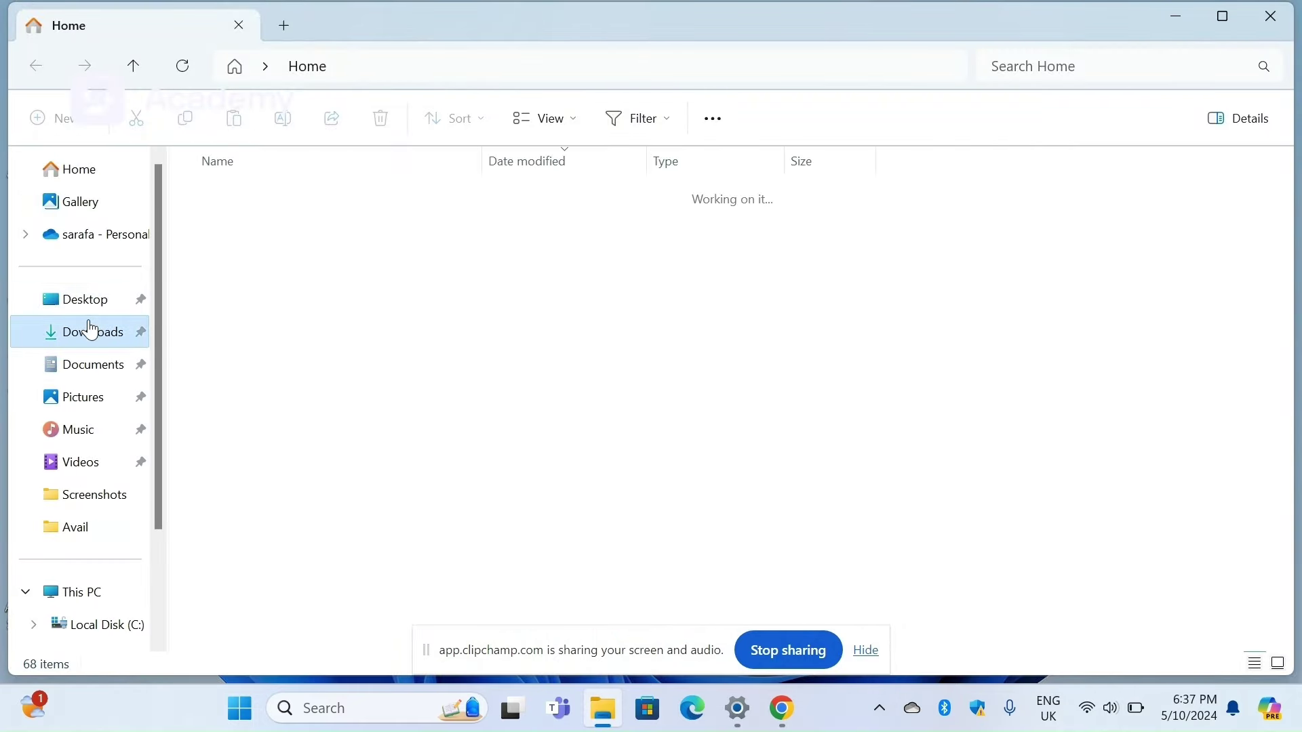
left_click(268, 229)
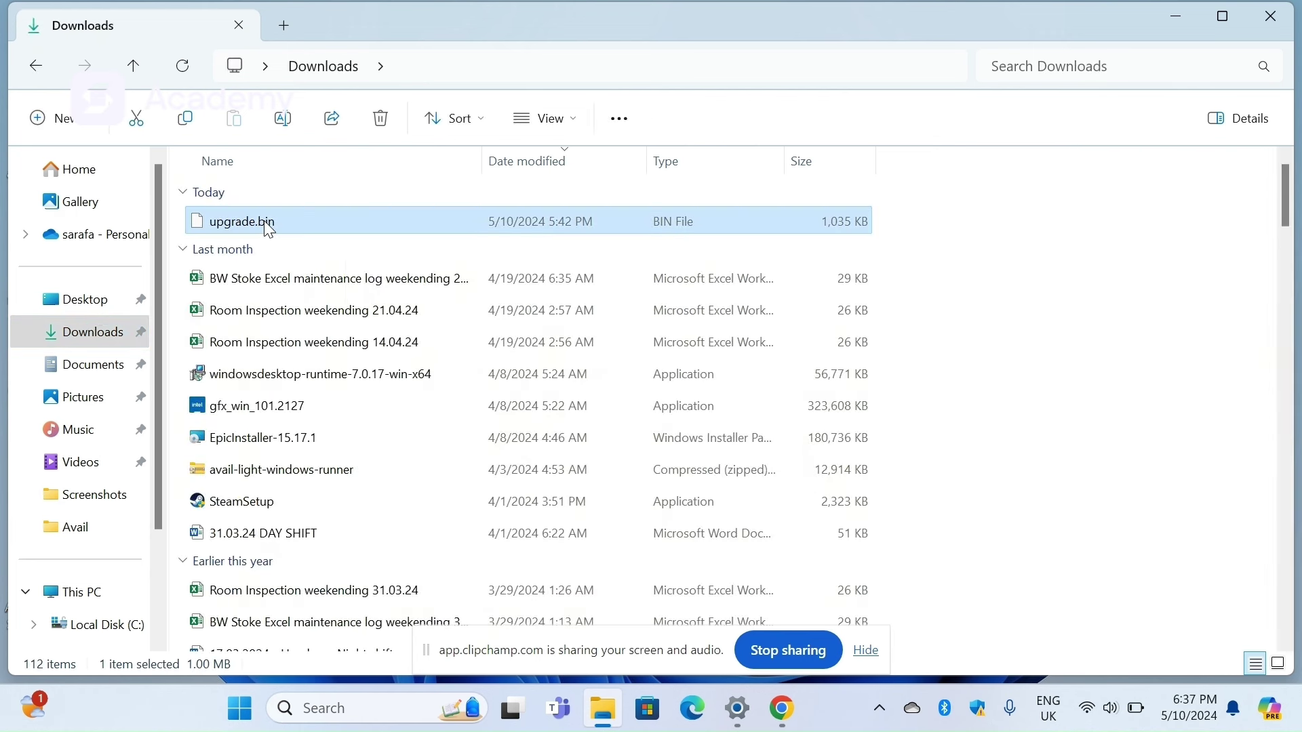
key("ctrl+c")
Step: Paste upgrade.bin onto the WALLET (D:) drive
scroll(93, 519, "down", 3)
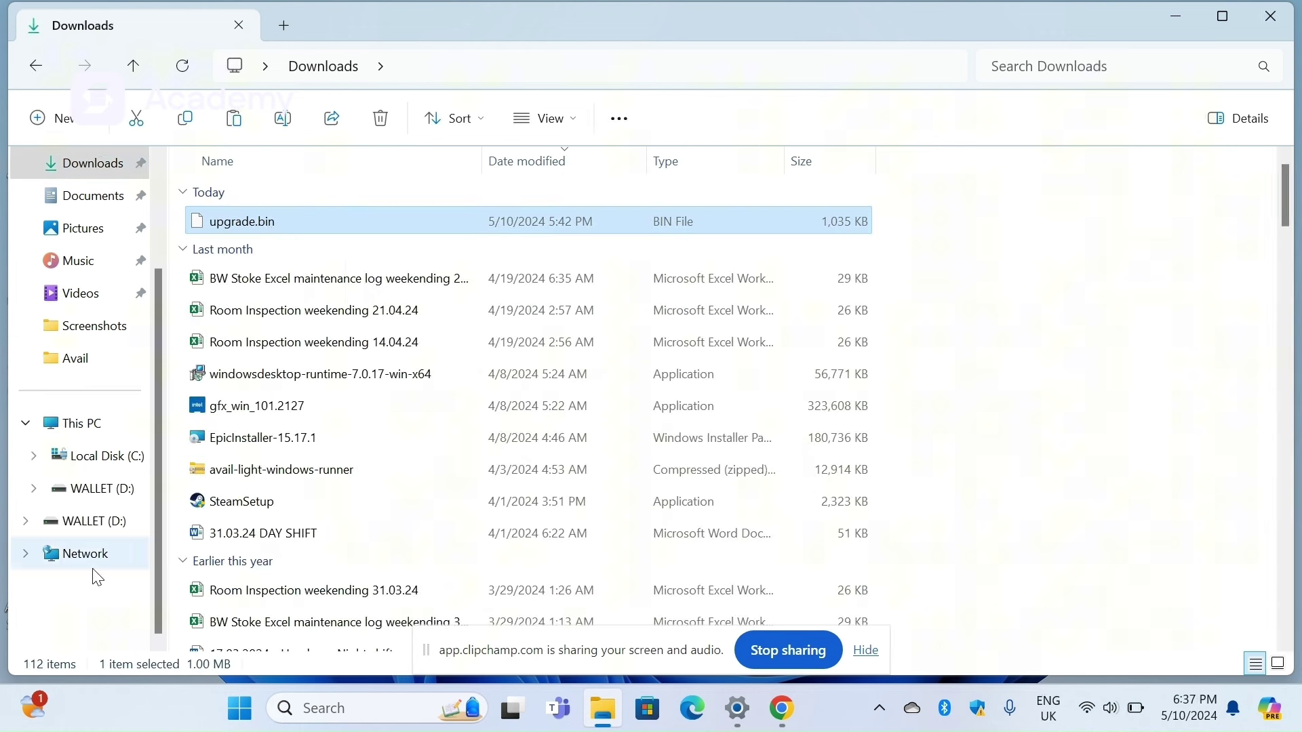
left_click(87, 517)
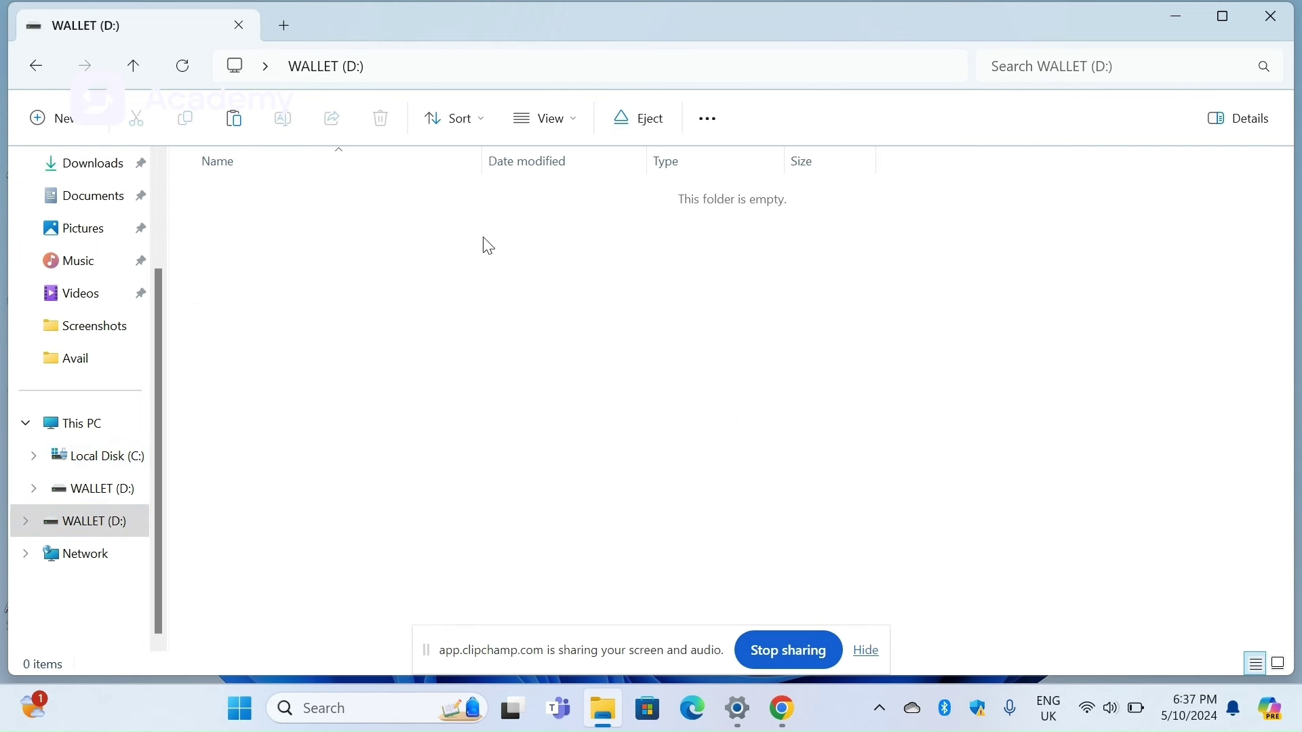
key("ctrl+v")
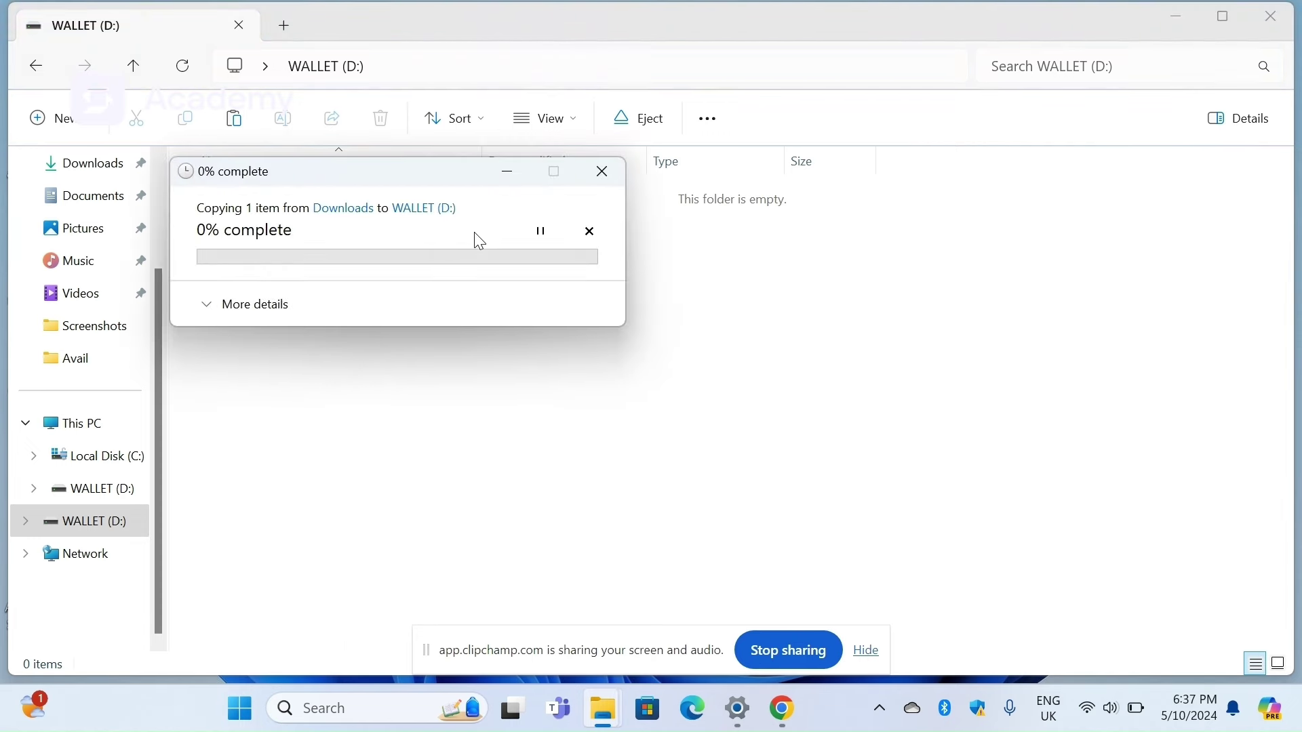